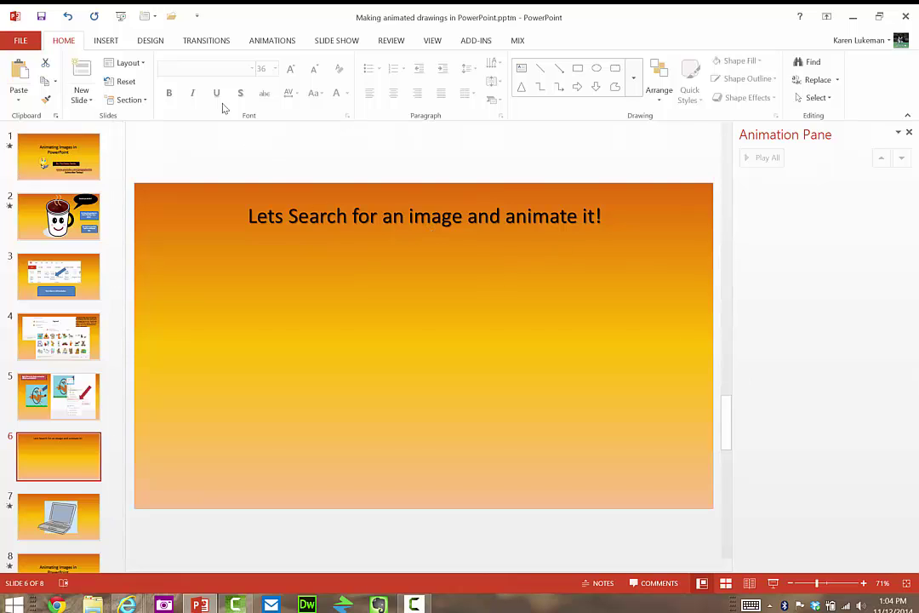
- Search Office.com Clip Art for online pictures matching "dog"
{"action": "left_click", "coordinate": [102, 40]}
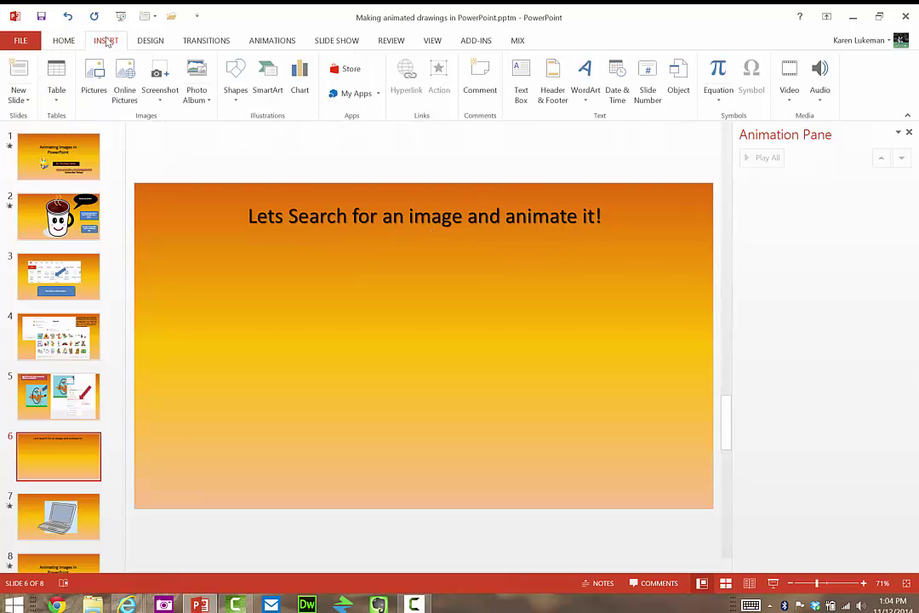
{"action": "left_click", "coordinate": [128, 82]}
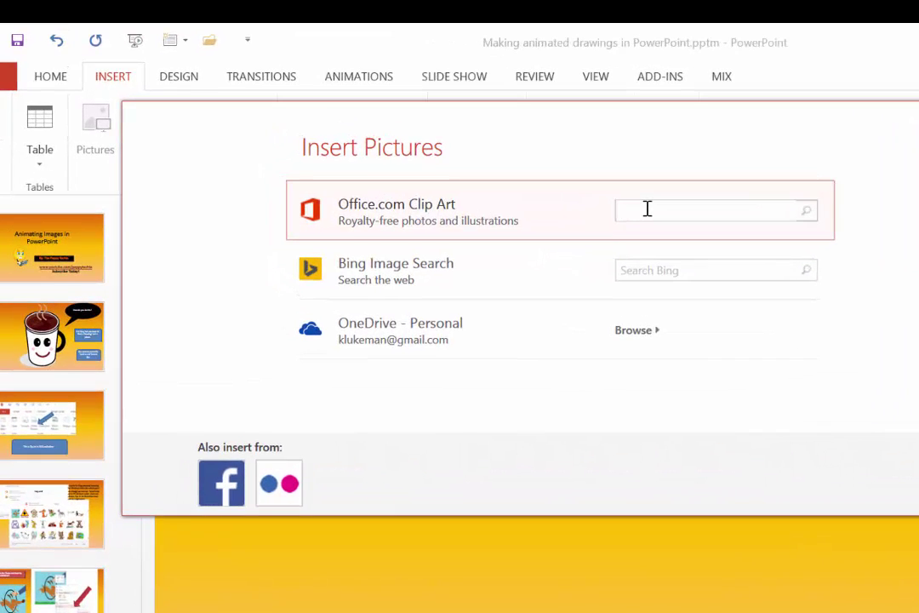
{"action": "type", "text": "dog"}
{"action": "key", "text": "Return"}
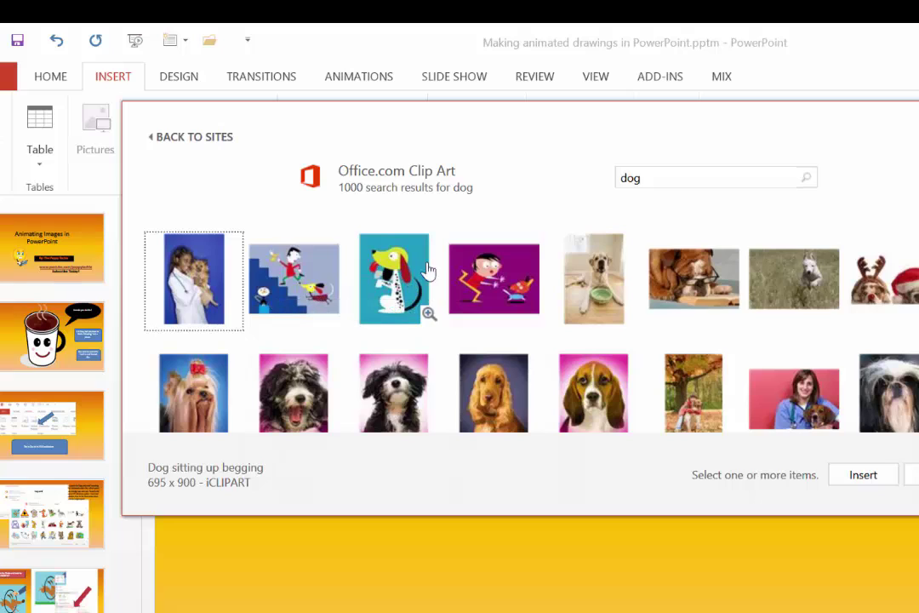
- Refine the clip art search to "dog wmf"
{"action": "left_click", "coordinate": [653, 178]}
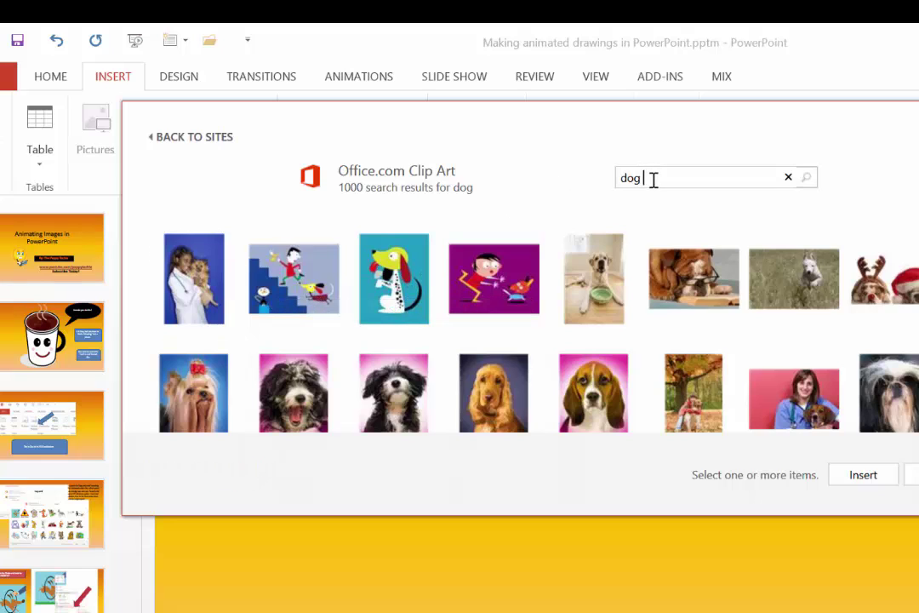
{"action": "type", "text": "win"}
{"action": "type", "text": "f"}
{"action": "key", "text": "Return"}
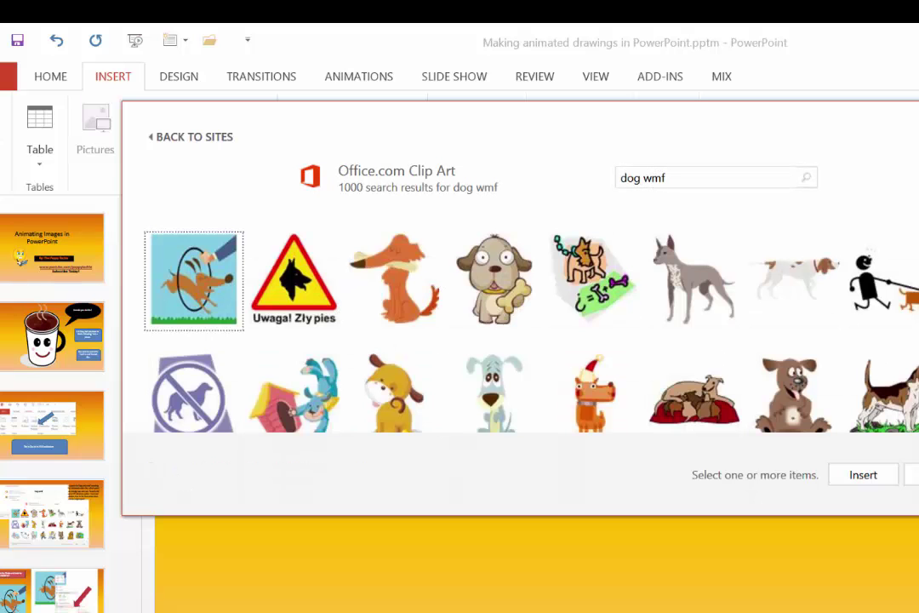
- Insert the "Dog jumping through hoop" illustration from the clip art results onto slide 6
{"action": "scroll", "coordinate": [528, 332], "scroll_direction": "down", "scroll_amount": 10}
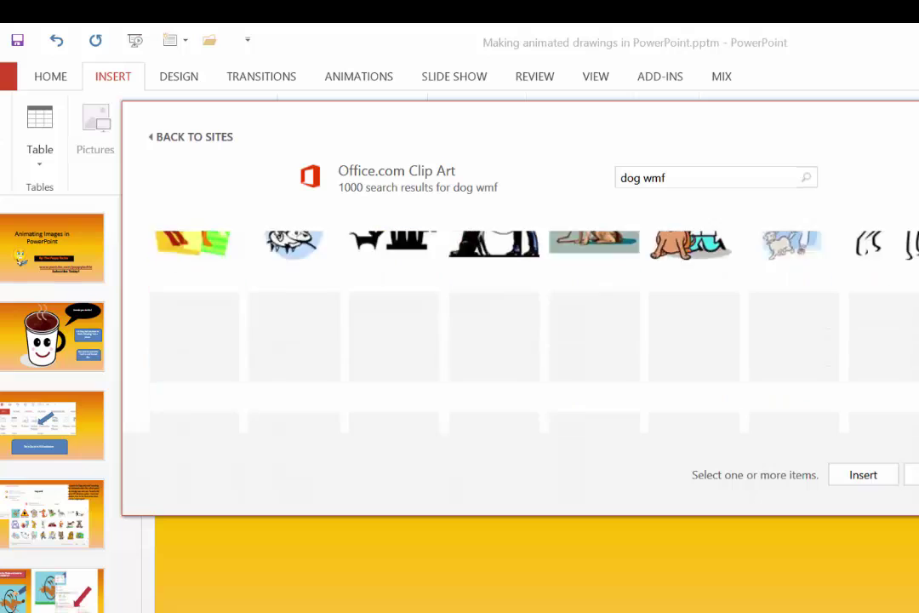
{"action": "scroll", "coordinate": [527, 332], "scroll_direction": "down", "scroll_amount": 10}
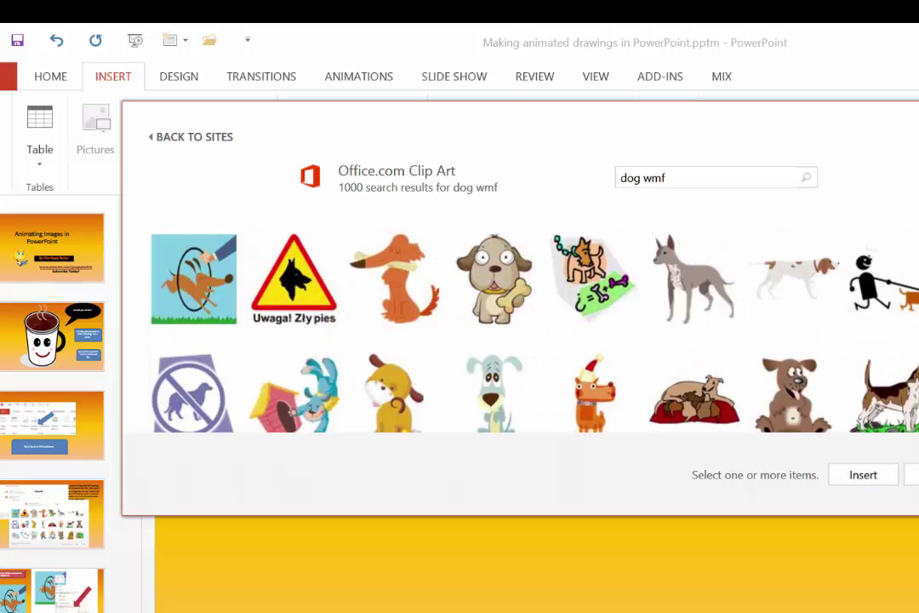
{"action": "left_click", "coordinate": [197, 294]}
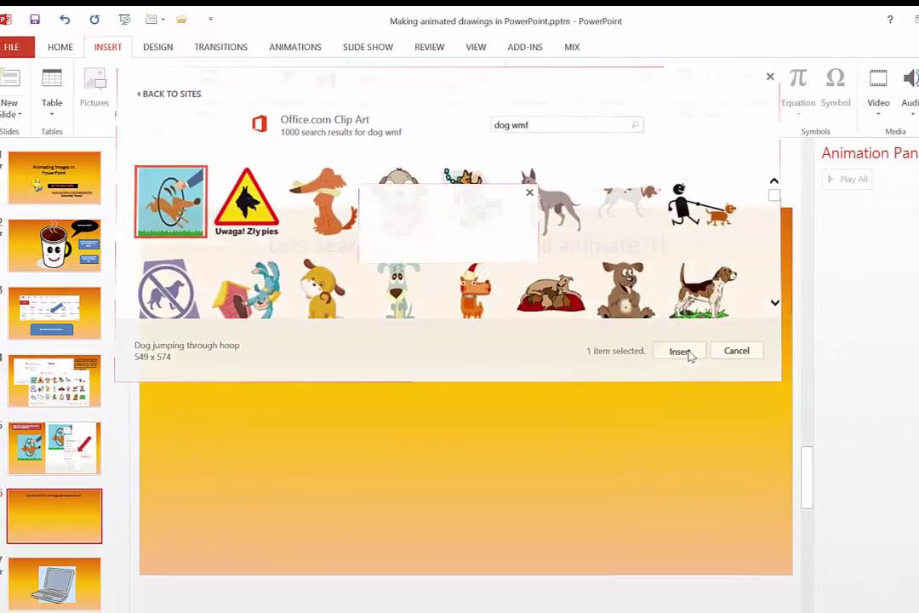
{"action": "left_click", "coordinate": [807, 435]}
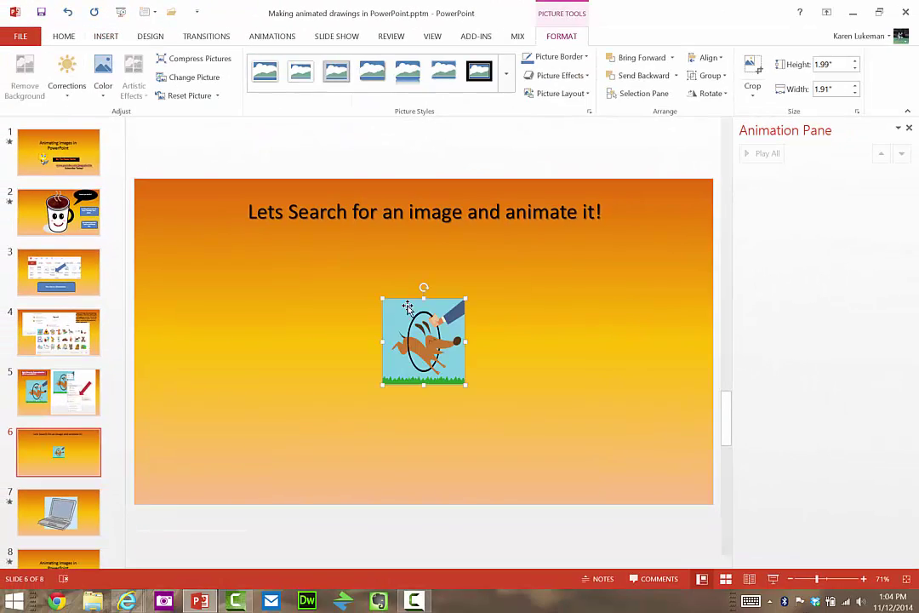
- Enlarge the dog picture to about 5.76" high by 5.51" wide and centre it roughly below the slide title
{"action": "left_click_drag", "start_coordinate": [467, 386], "coordinate": [577, 461]}
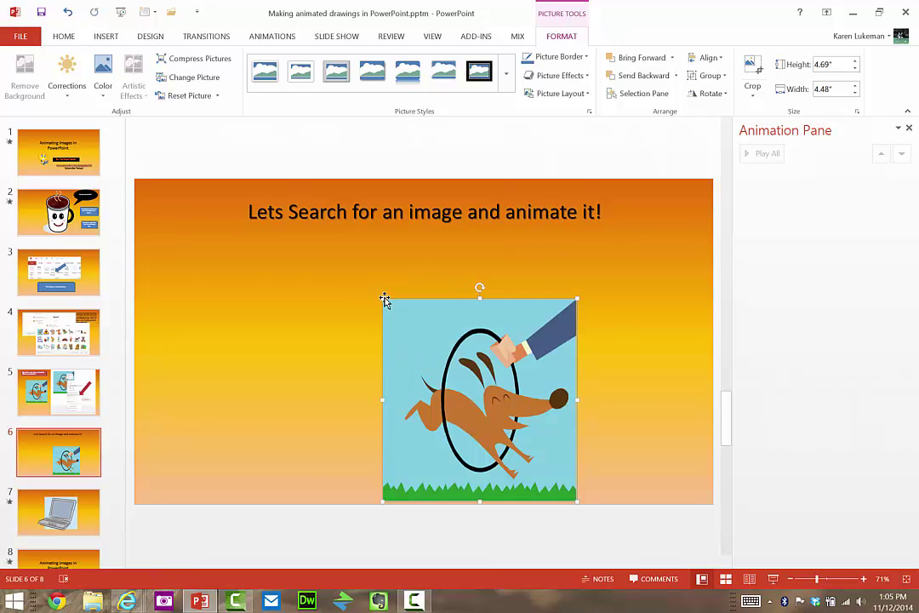
{"action": "left_click_drag", "start_coordinate": [382, 299], "coordinate": [339, 255]}
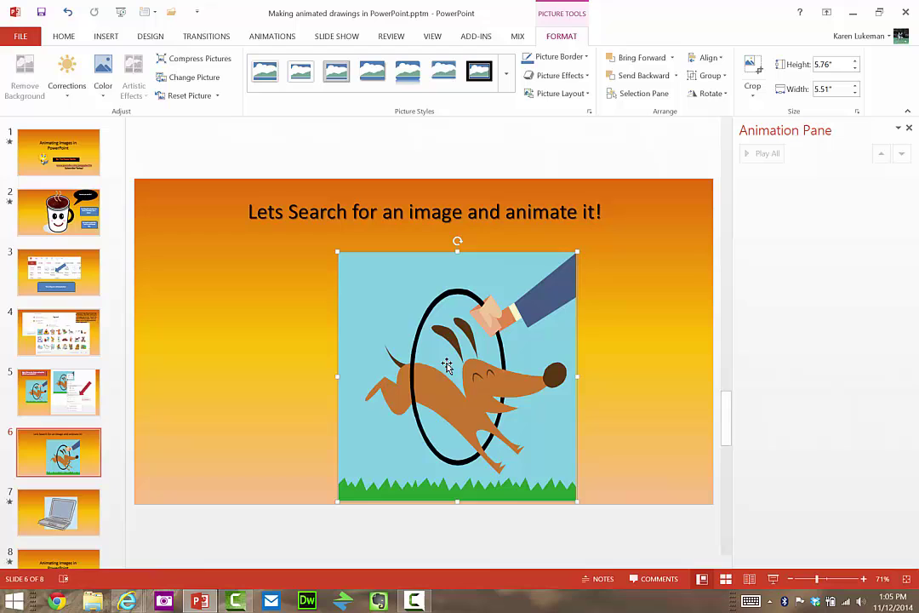
{"action": "left_click_drag", "start_coordinate": [443, 365], "coordinate": [381, 354]}
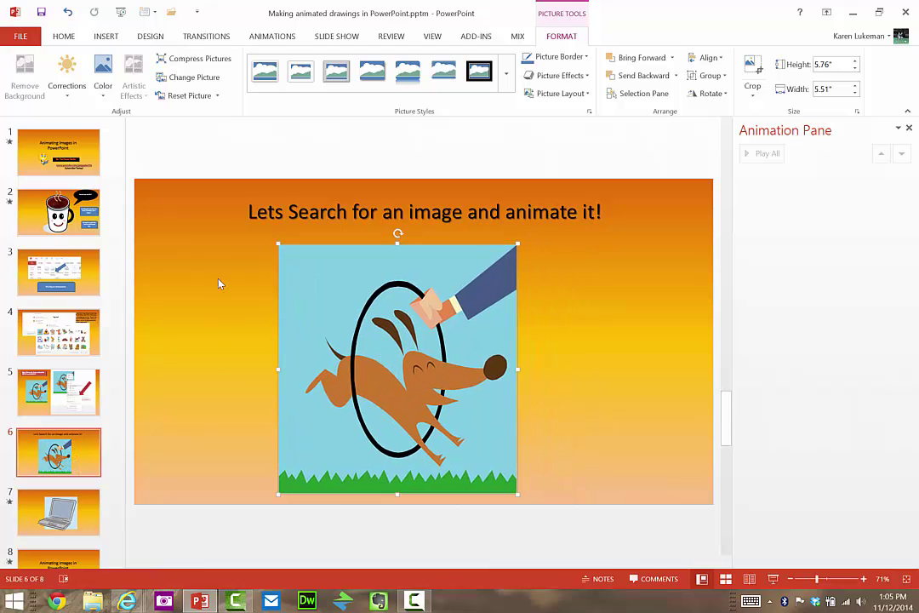
- Ungroup the imported dog picture and convert it to a Microsoft Office drawing object
{"action": "right_click", "coordinate": [349, 288]}
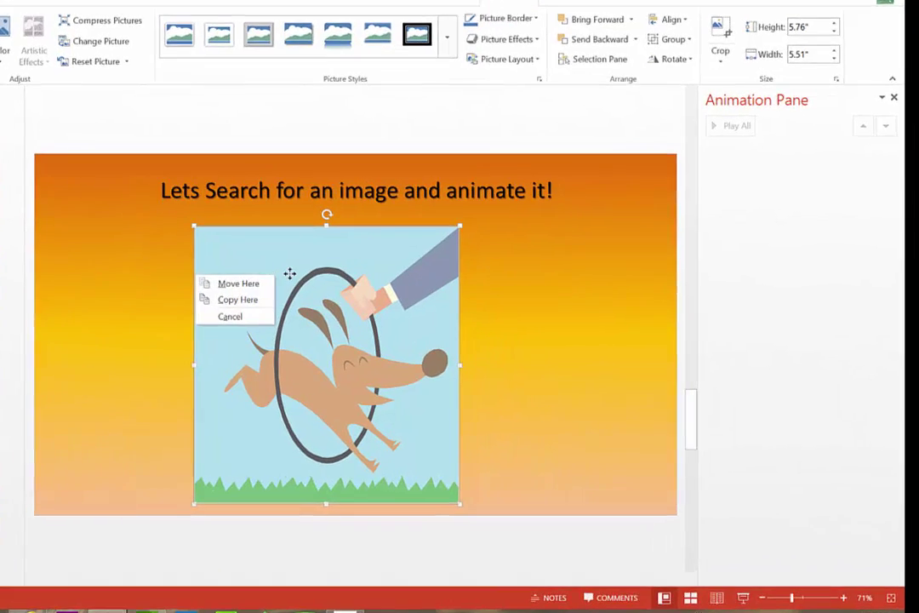
{"action": "key", "text": "Escape"}
{"action": "right_click", "coordinate": [248, 259]}
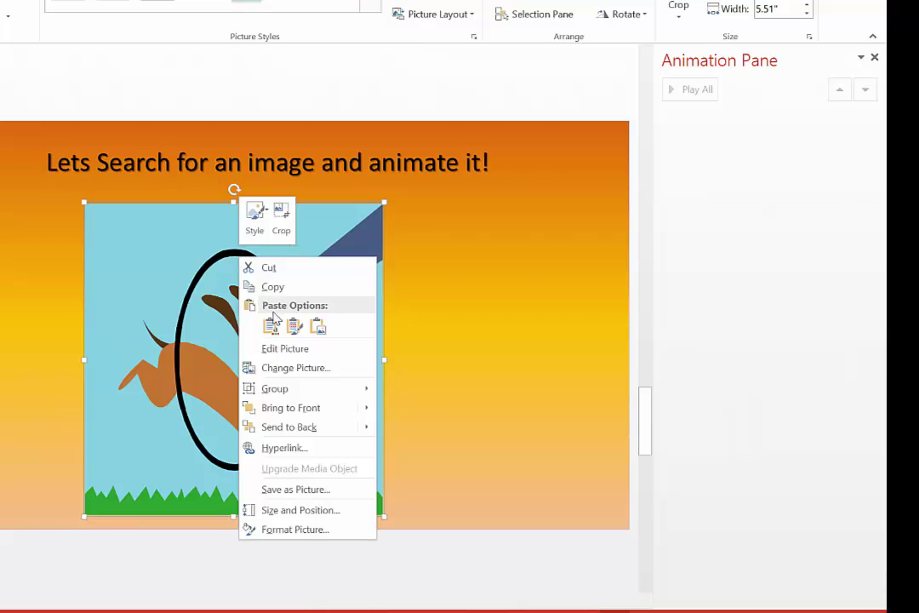
{"action": "mouse_move", "coordinate": [271, 392]}
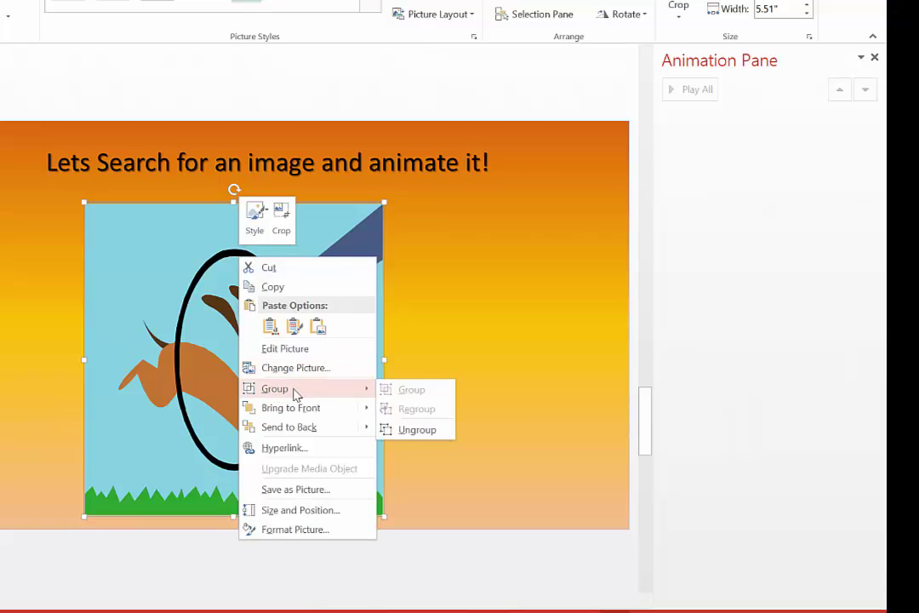
{"action": "left_click", "coordinate": [415, 433]}
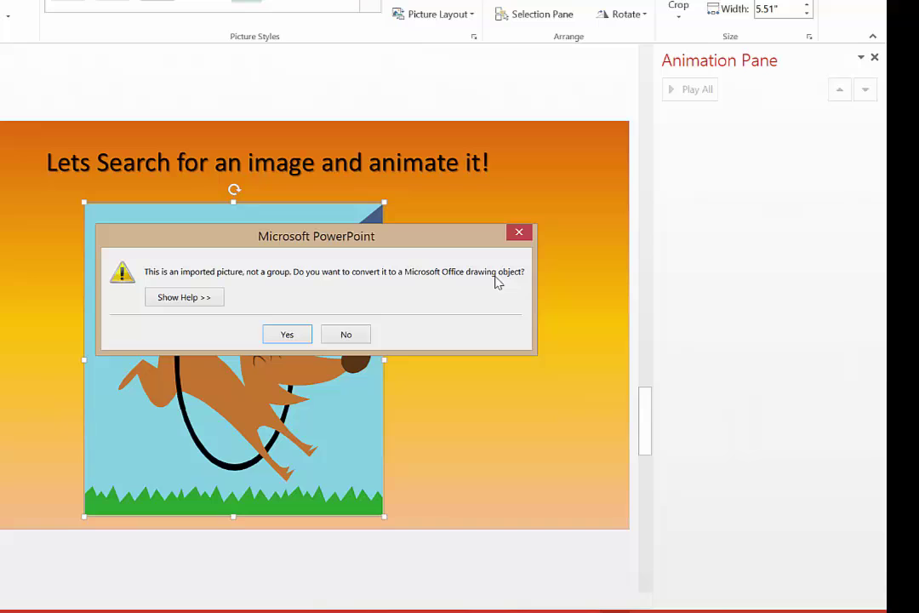
{"action": "left_click", "coordinate": [307, 339]}
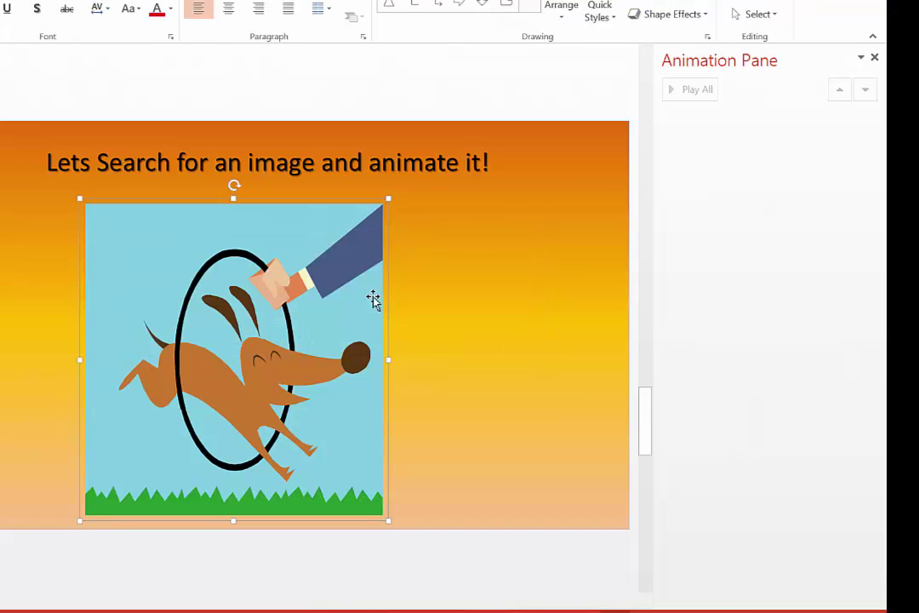
- Ungroup the converted dog drawing again so it splits into its individual shapes
{"action": "right_click", "coordinate": [142, 259]}
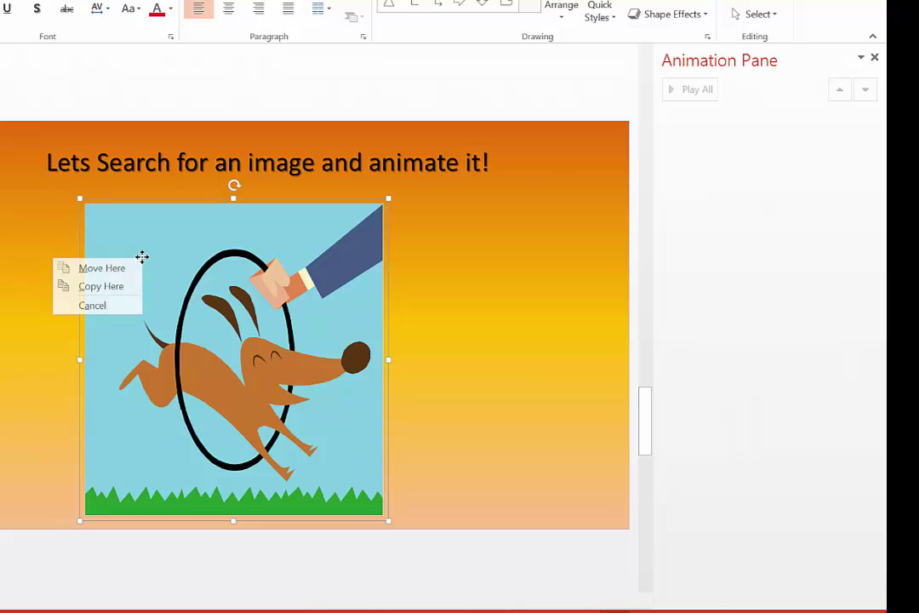
{"action": "key", "text": "Escape"}
{"action": "left_click_drag", "start_coordinate": [160, 257], "coordinate": [232, 267]}
{"action": "right_click", "coordinate": [232, 267]}
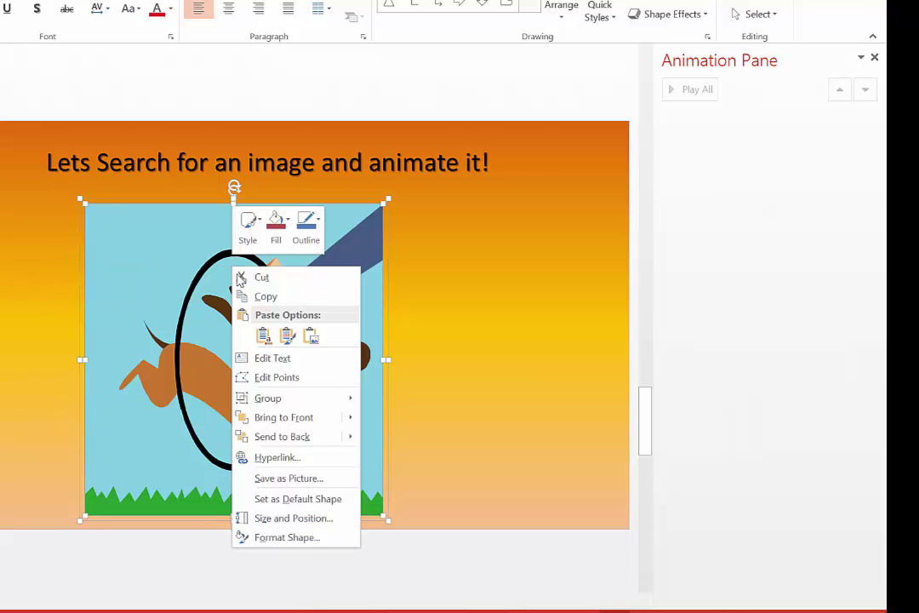
{"action": "mouse_move", "coordinate": [263, 402]}
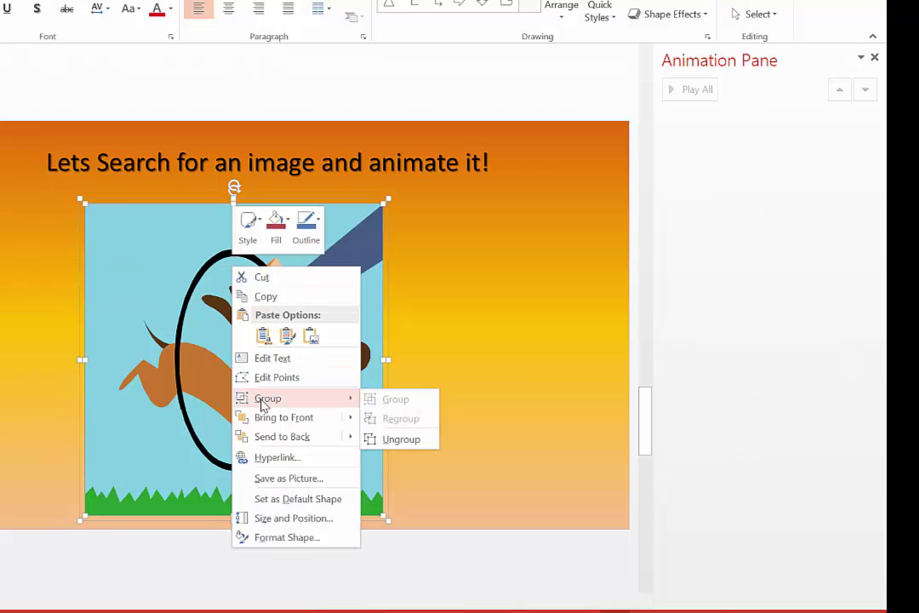
{"action": "left_click", "coordinate": [393, 440]}
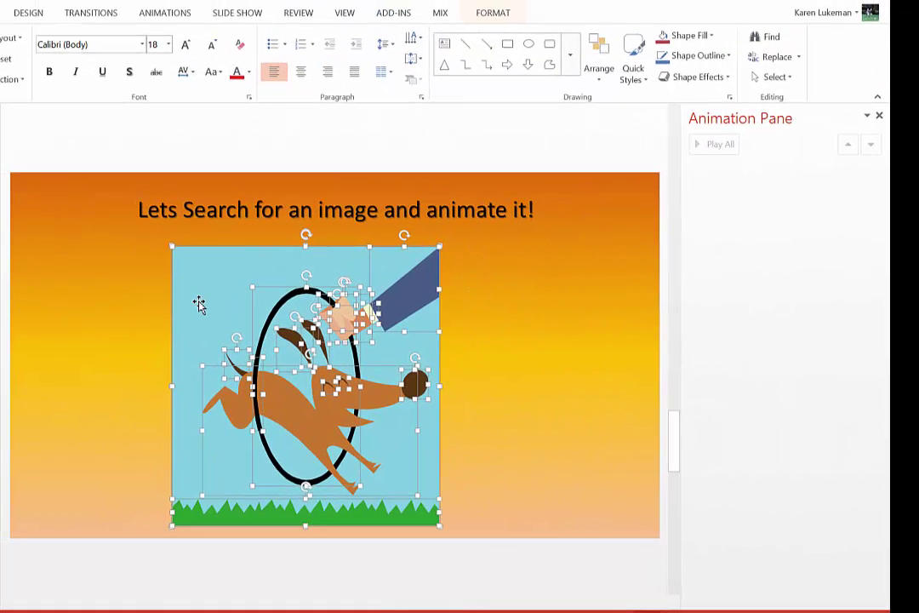
- Add the Wipe entrance animation to all the selected shapes of the dog drawing
{"action": "left_click", "coordinate": [167, 14]}
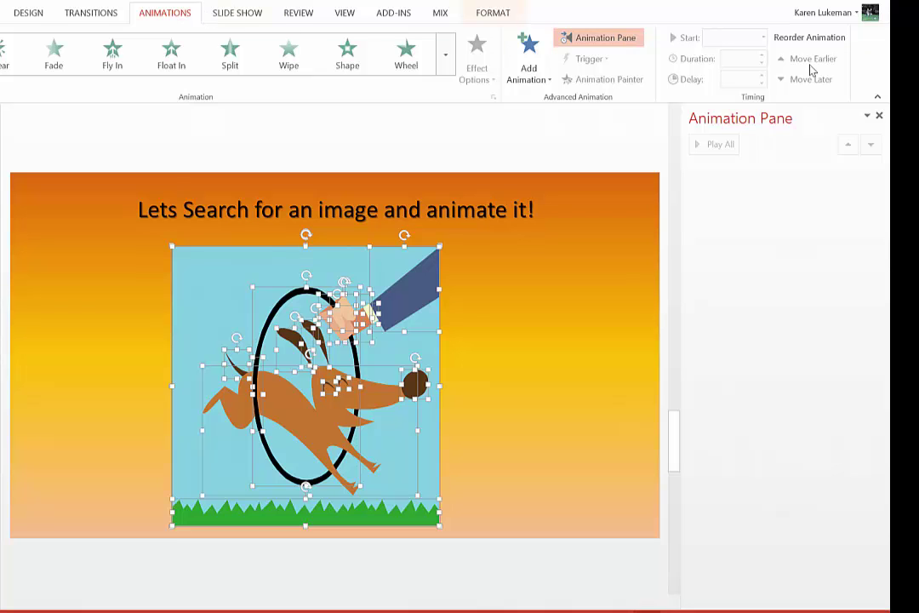
{"action": "left_click", "coordinate": [880, 116]}
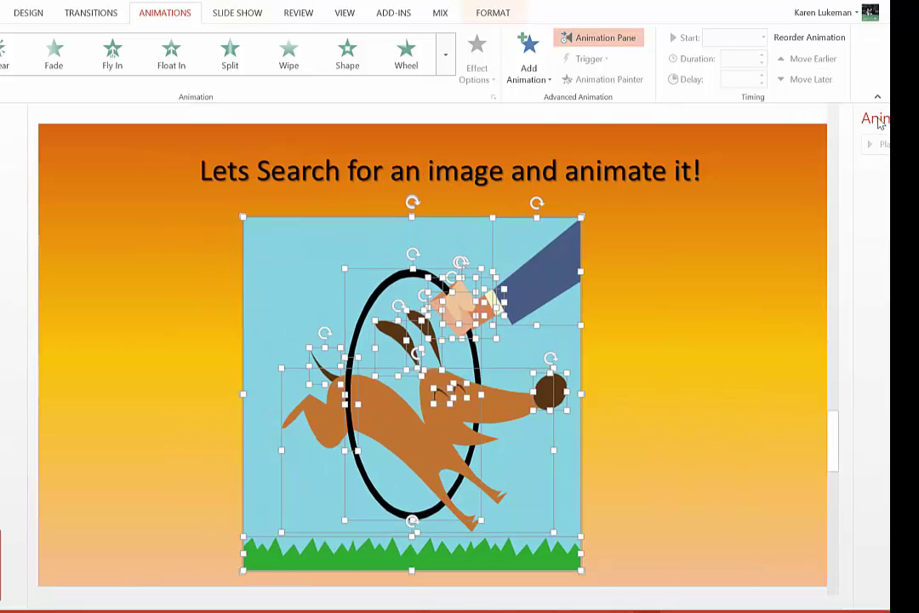
{"action": "left_click", "coordinate": [583, 44]}
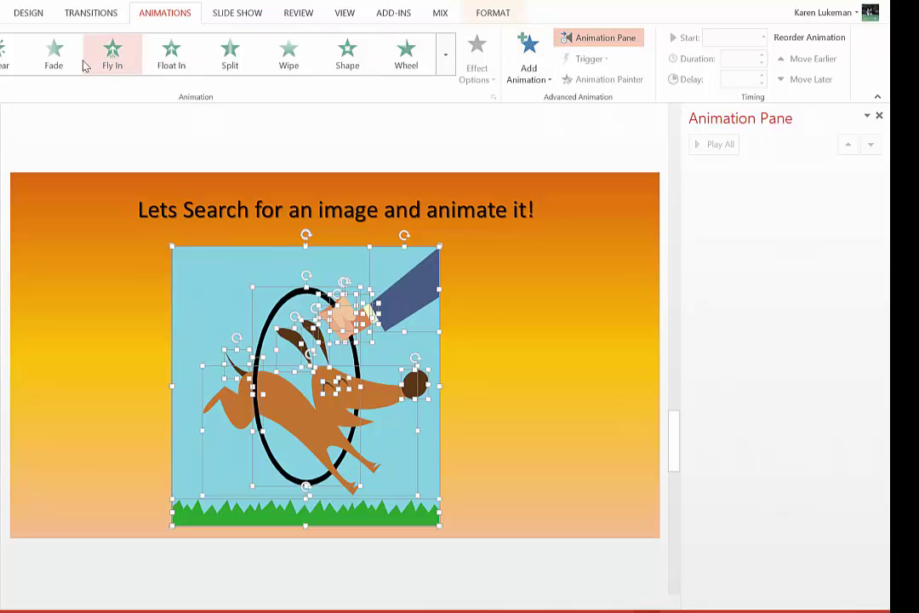
{"action": "left_click", "coordinate": [521, 85]}
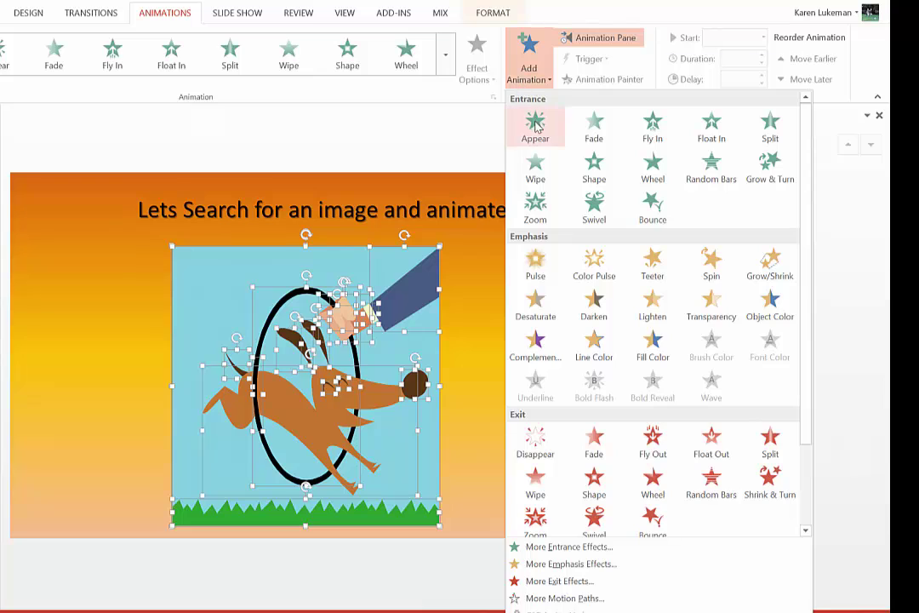
{"action": "left_click", "coordinate": [535, 173]}
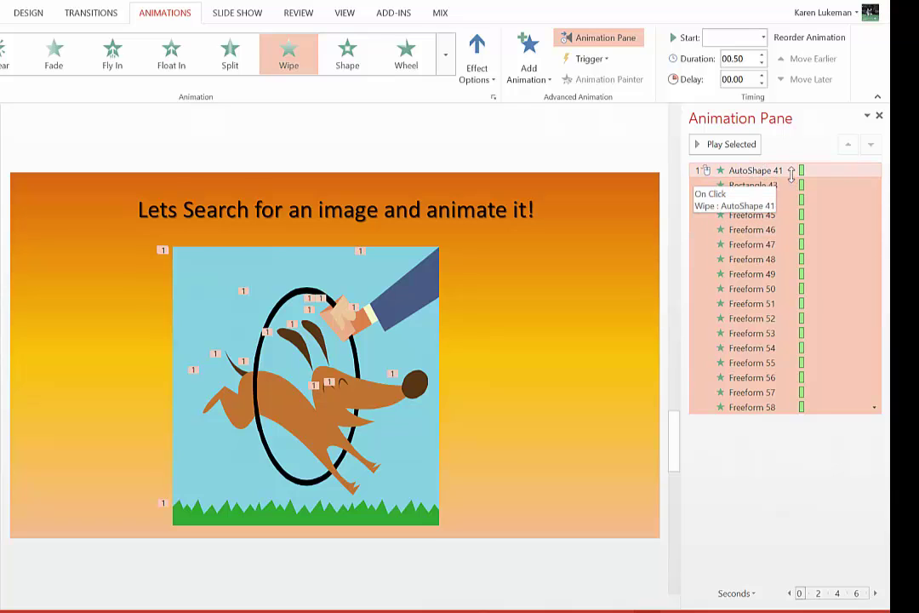
- Set every Wipe animation from Rectangle 43 through Freeform 58 to start After Previous
{"action": "left_click", "coordinate": [788, 185]}
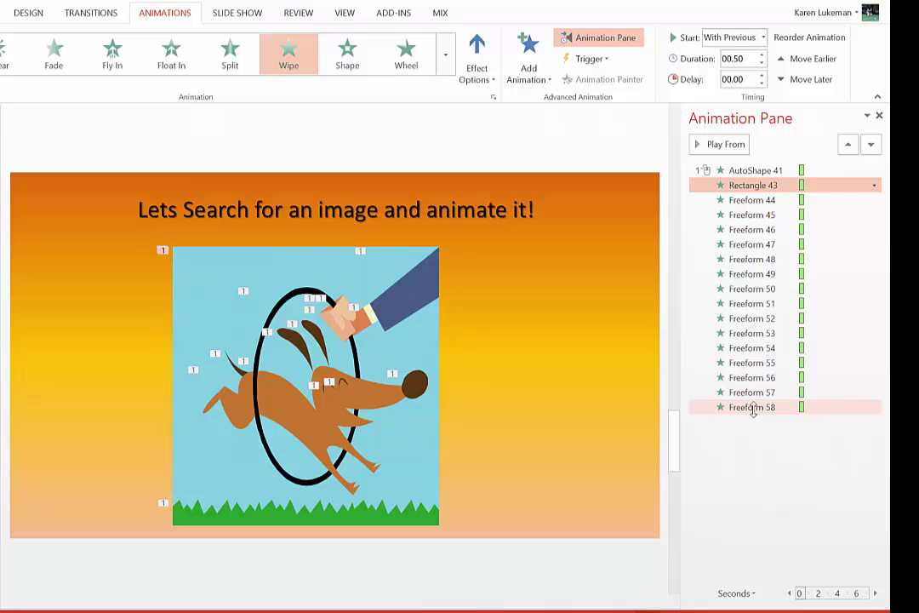
{"action": "left_click", "coordinate": [752, 408], "text": "shift"}
{"action": "double_click", "coordinate": [752, 408]}
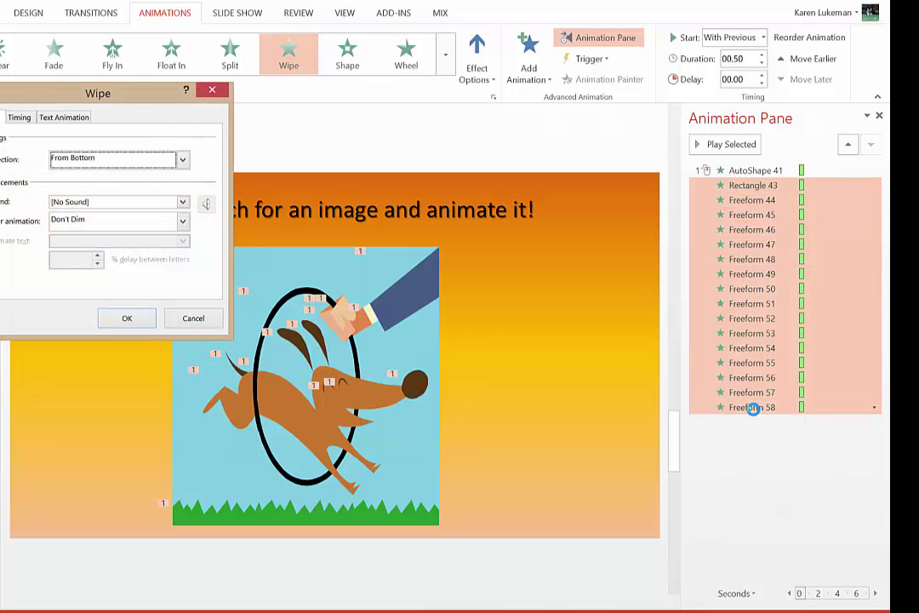
{"action": "left_click", "coordinate": [189, 318]}
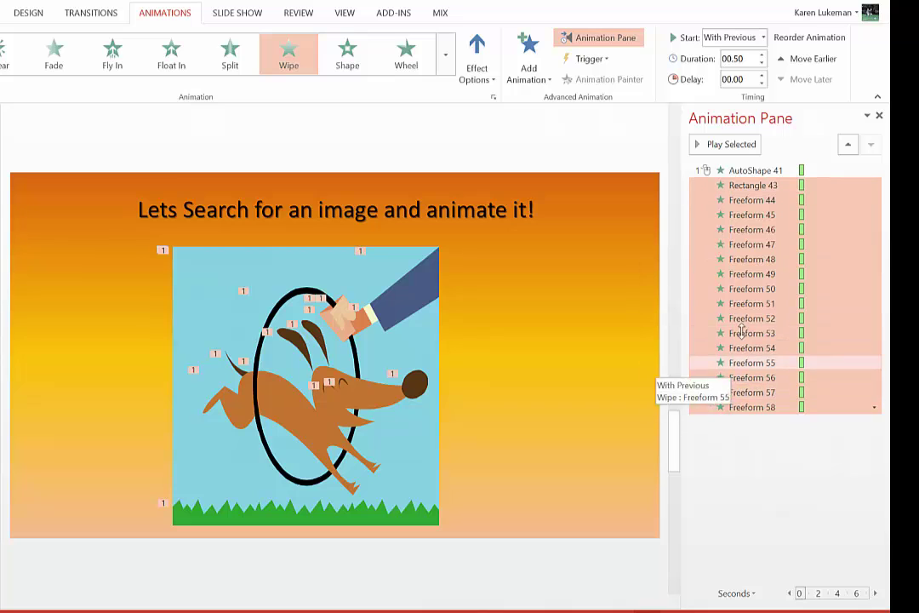
{"action": "right_click", "coordinate": [750, 187]}
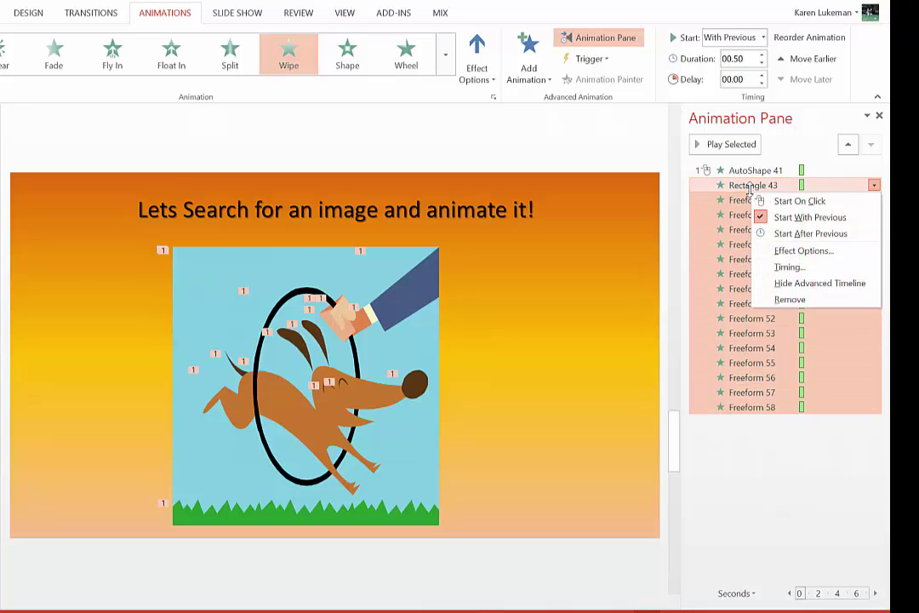
{"action": "left_click", "coordinate": [776, 238]}
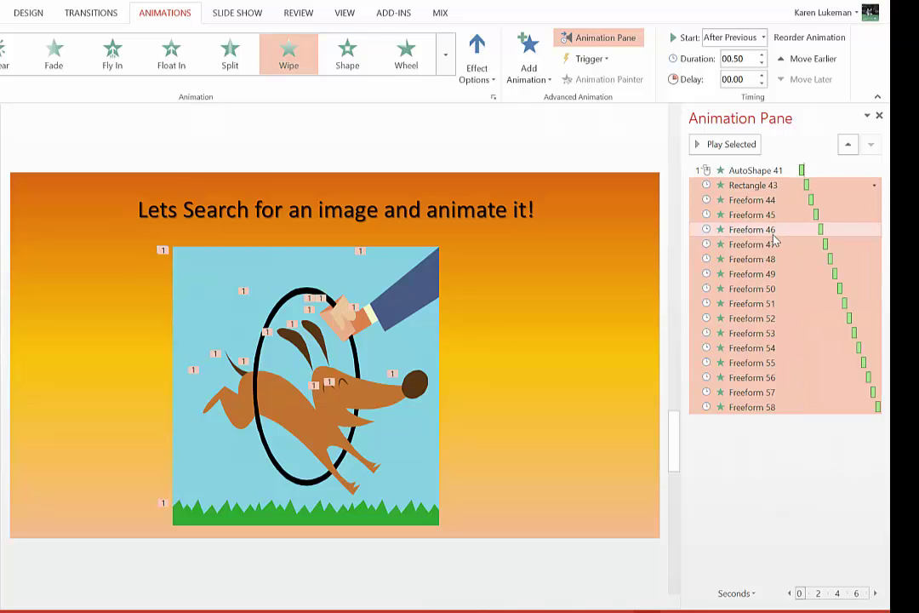
- Set the duration of the Rectangle 43 through Freeform 58 animations to 00.15 seconds
{"action": "left_click", "coordinate": [762, 64]}
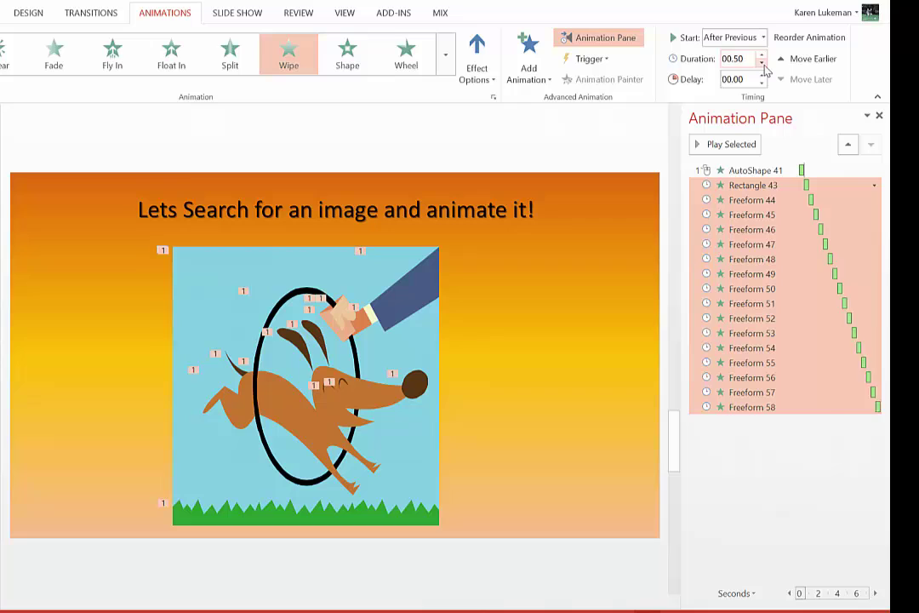
{"action": "left_click", "coordinate": [761, 64]}
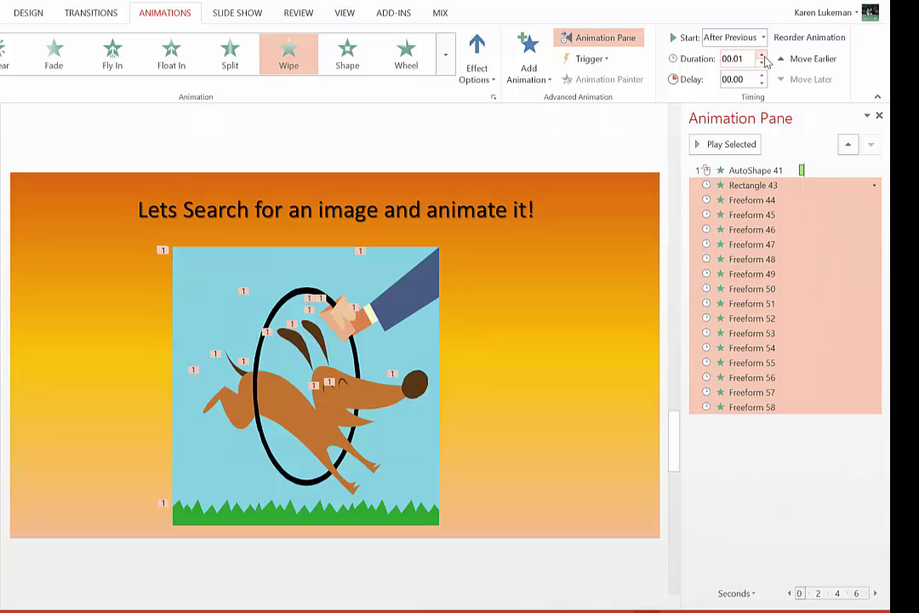
{"action": "left_click", "coordinate": [762, 54]}
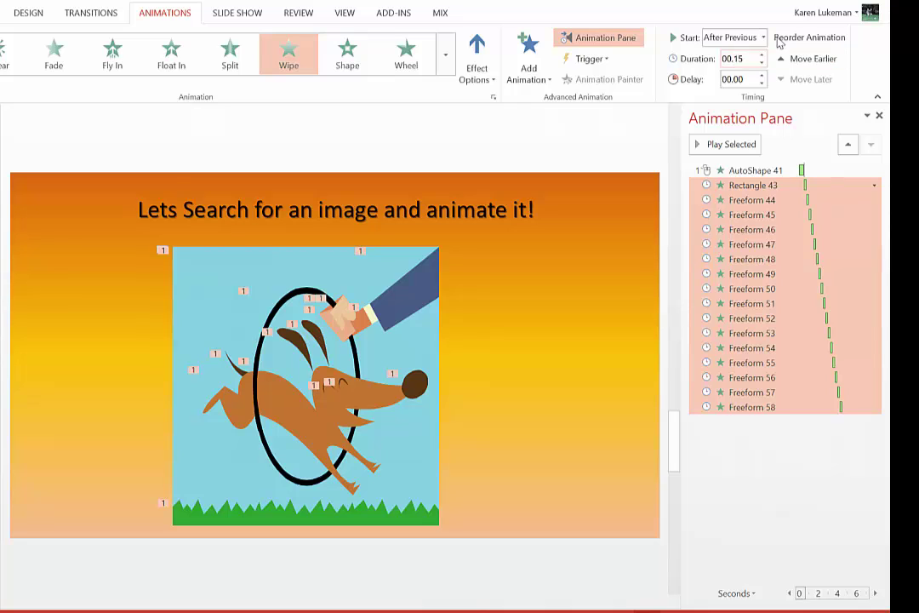
- Preview the dog drawing's animation sequence starting from AutoShape 41
{"action": "left_click", "coordinate": [761, 171]}
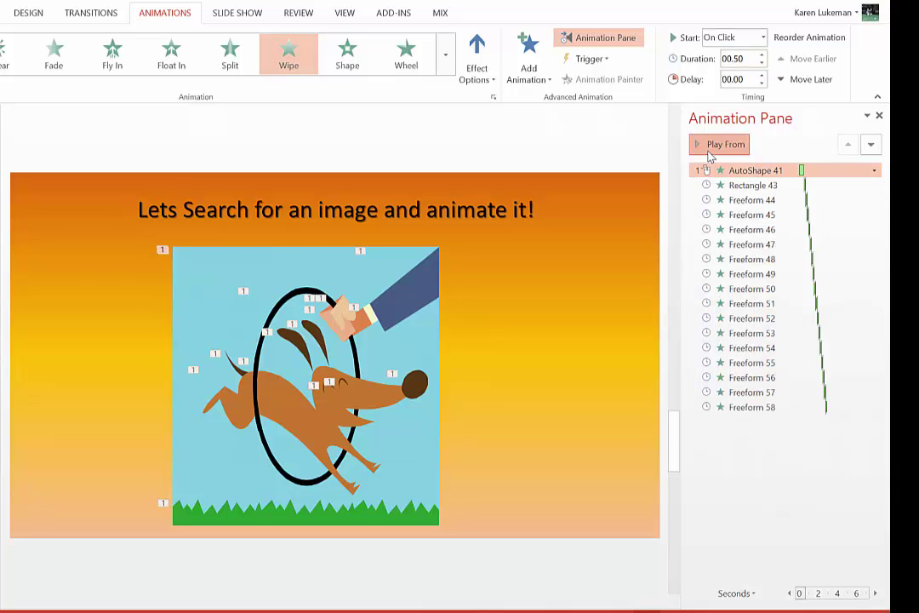
{"action": "left_click", "coordinate": [711, 146]}
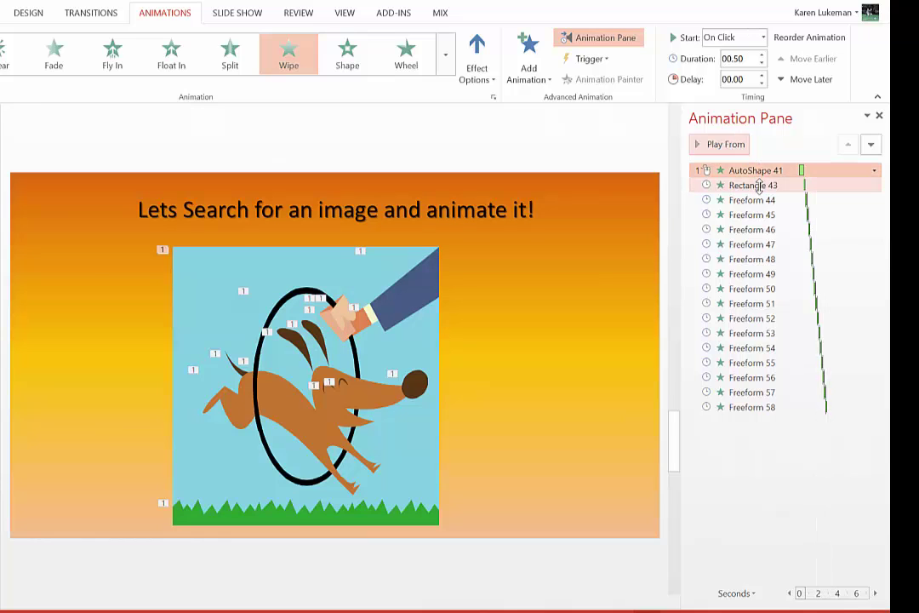
- Set the duration of the Rectangle 43 through Freeform 58 animations to 00.25 seconds and preview the sequence from AutoShape 41
{"action": "left_click", "coordinate": [757, 185]}
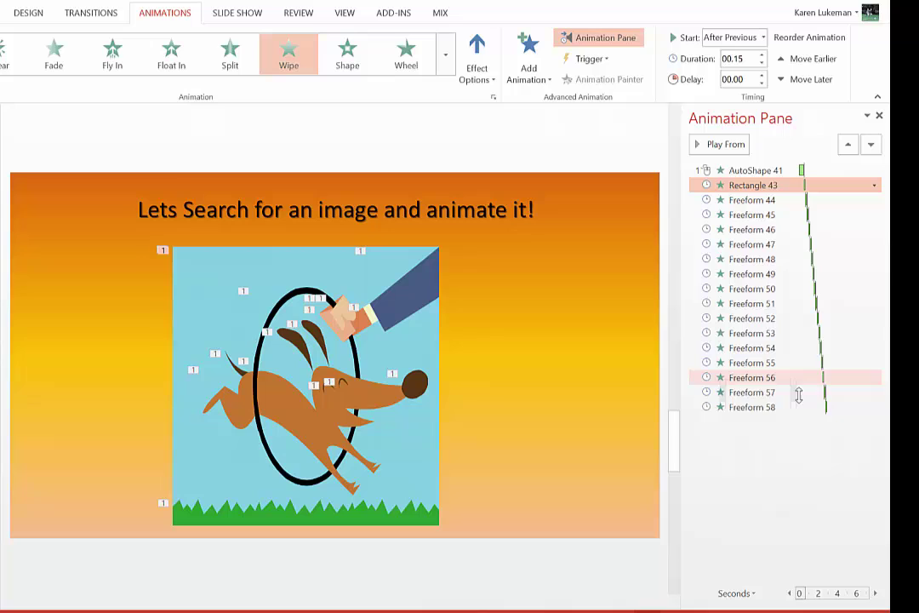
{"action": "left_click", "coordinate": [785, 408], "text": "shift"}
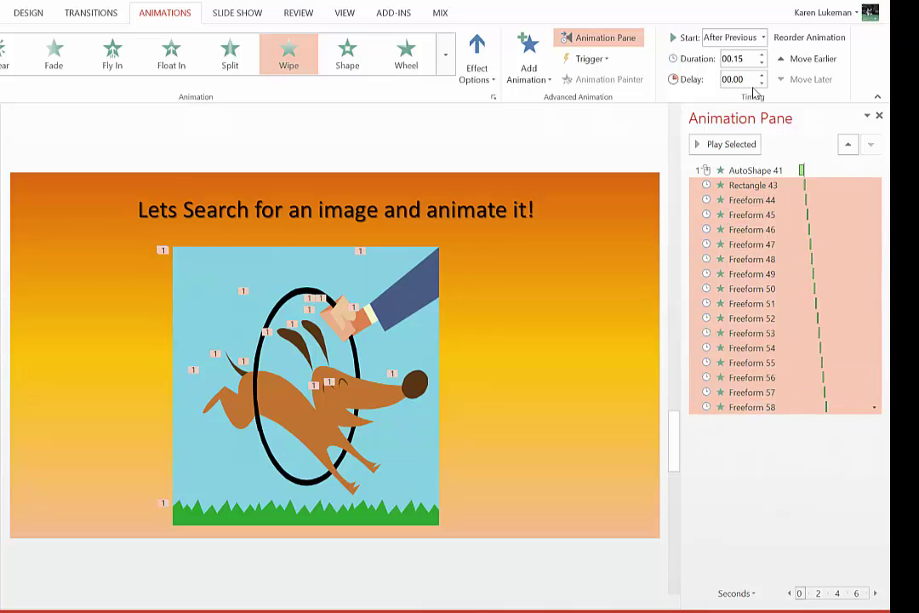
{"action": "left_click", "coordinate": [762, 54]}
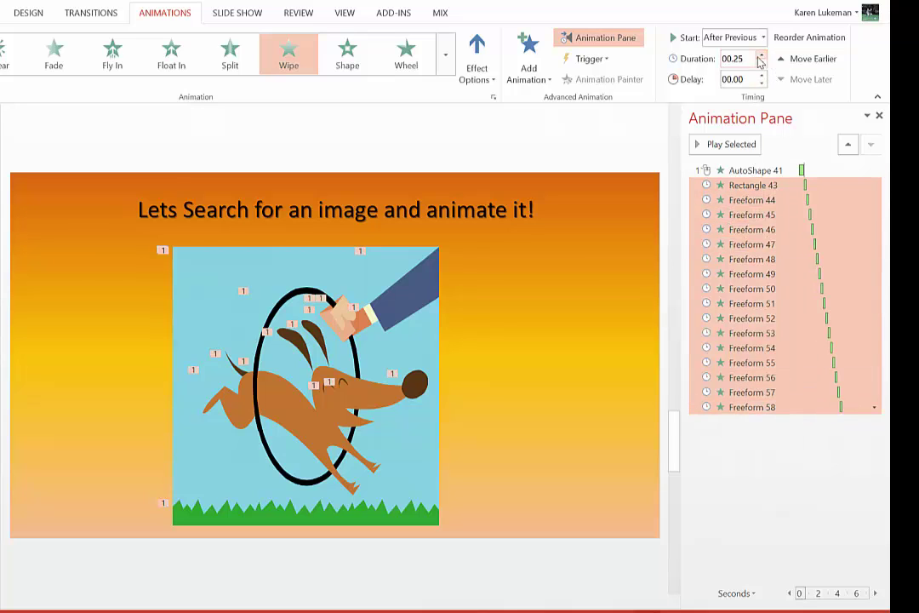
{"action": "left_click", "coordinate": [741, 167]}
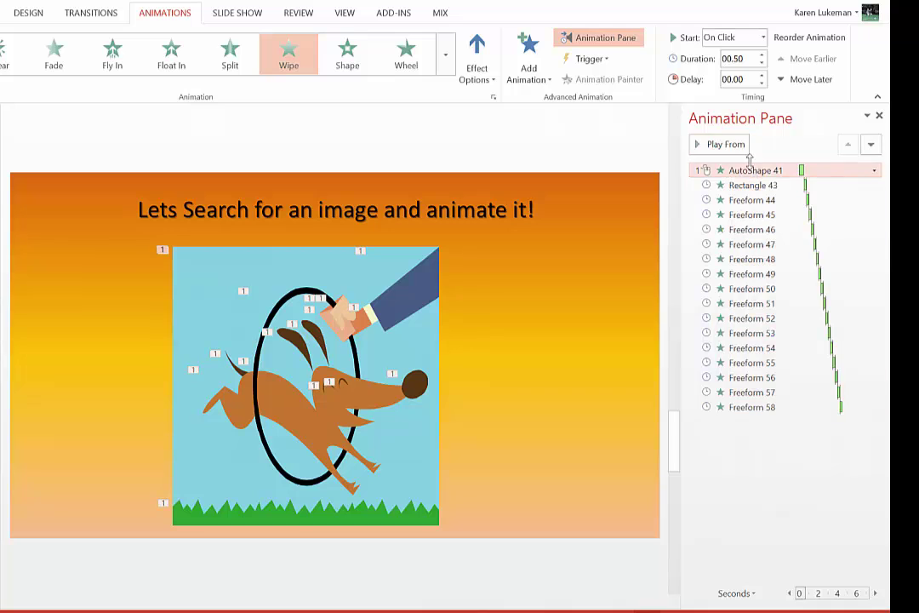
{"action": "left_click", "coordinate": [732, 144]}
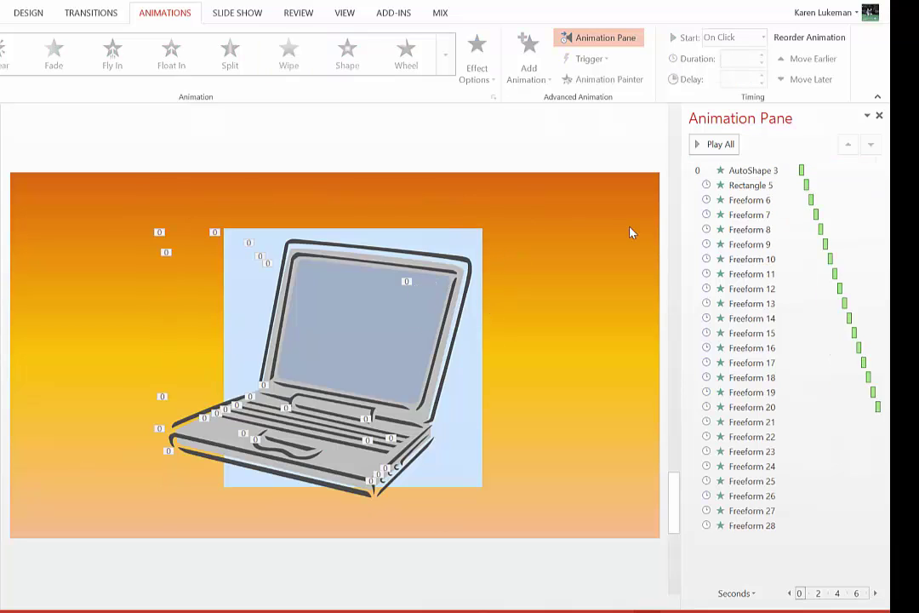
- Select all the shapes of the laptop drawing on the laptop slide and group them into one object
{"action": "left_click_drag", "start_coordinate": [539, 207], "coordinate": [117, 512]}
{"action": "right_click", "coordinate": [314, 338]}
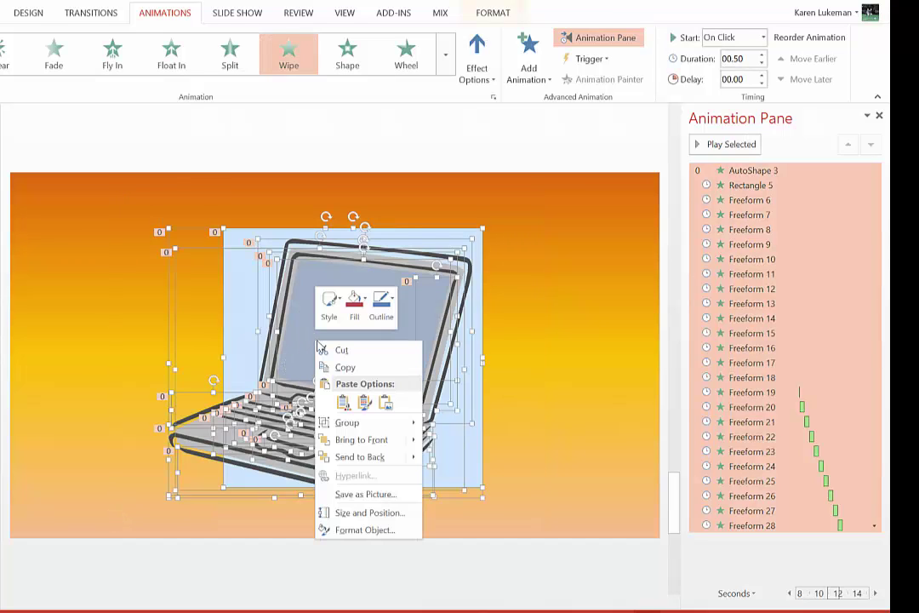
{"action": "mouse_move", "coordinate": [346, 422]}
{"action": "left_click", "coordinate": [451, 423]}
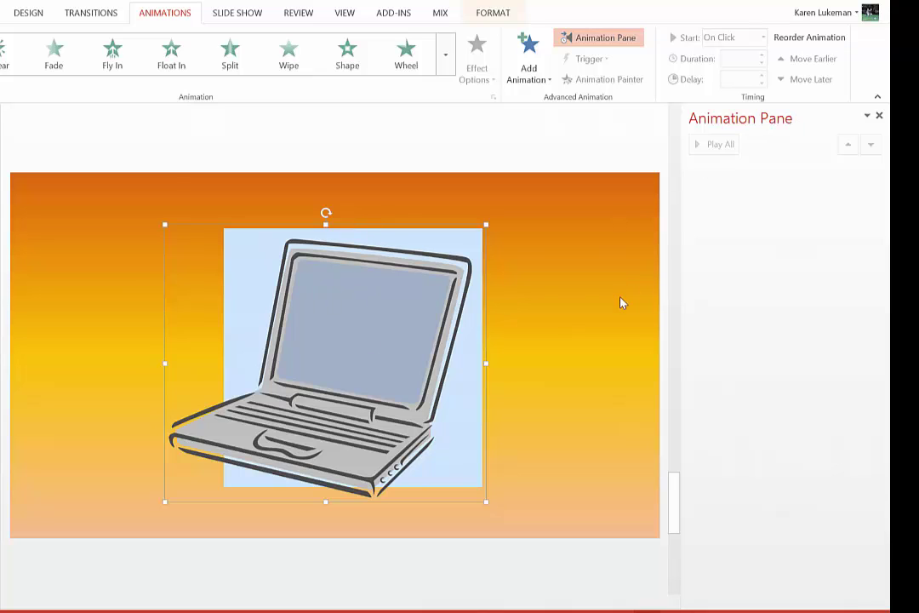
- Ungroup the laptop drawing into its individual shapes
{"action": "left_click", "coordinate": [507, 320]}
{"action": "left_click", "coordinate": [396, 349]}
{"action": "right_click", "coordinate": [298, 305]}
{"action": "mouse_move", "coordinate": [333, 386]}
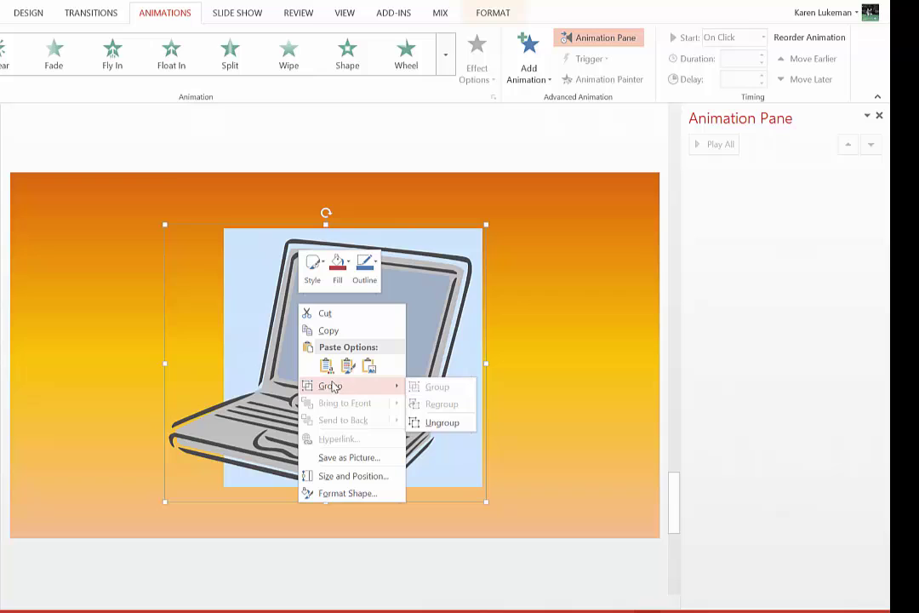
{"action": "left_click", "coordinate": [442, 423]}
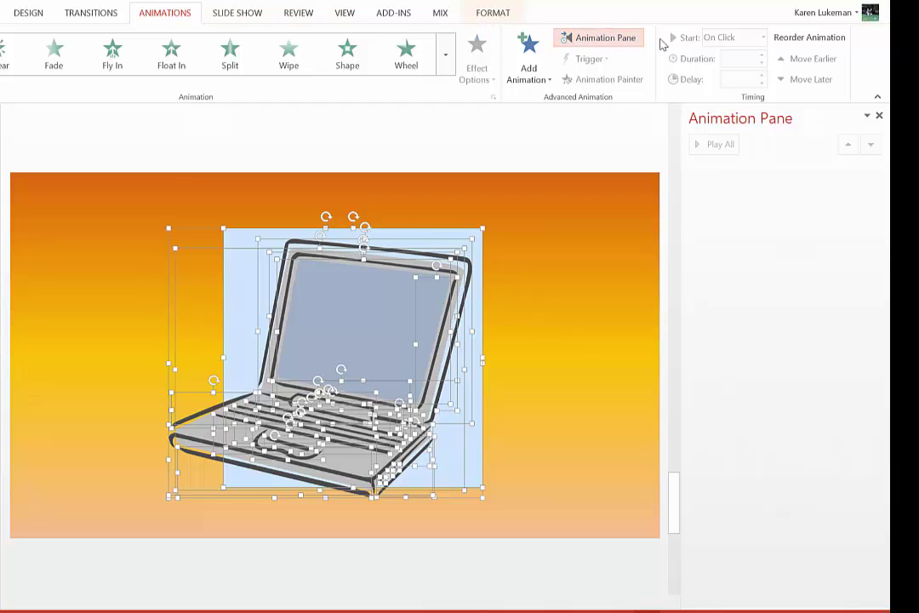
- Add the Wipe entrance animation to all the laptop shapes with the direction From Left
{"action": "left_click", "coordinate": [537, 72]}
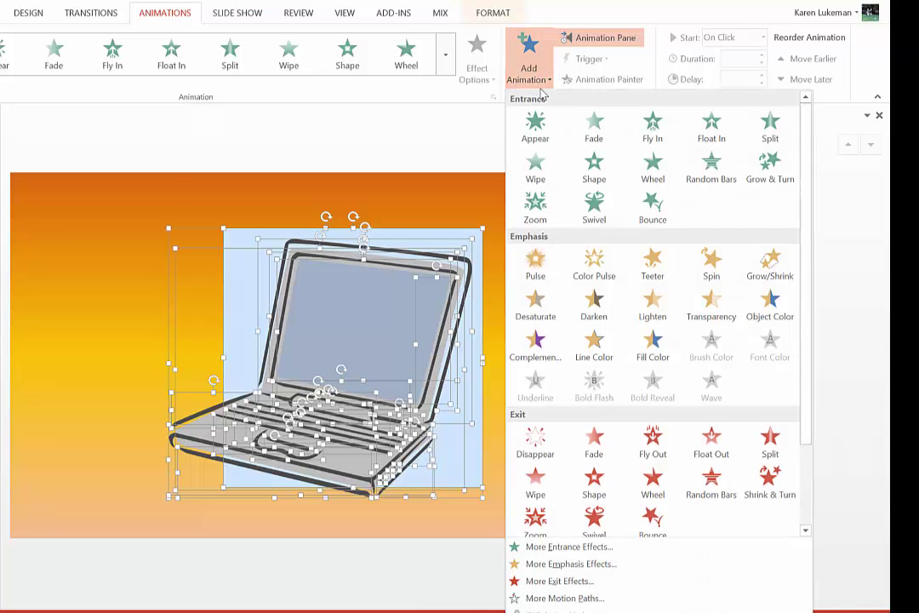
{"action": "left_click", "coordinate": [535, 170]}
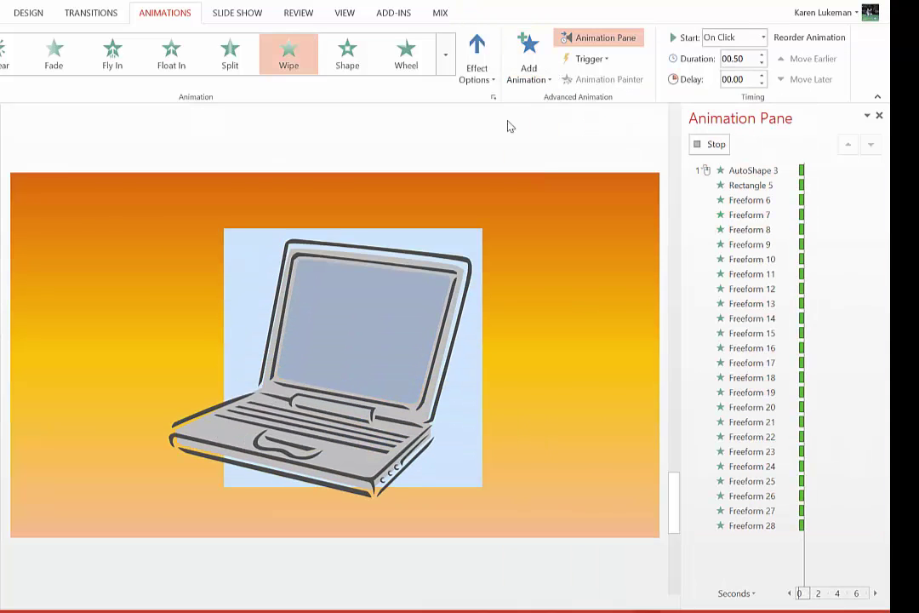
{"action": "left_click", "coordinate": [484, 78]}
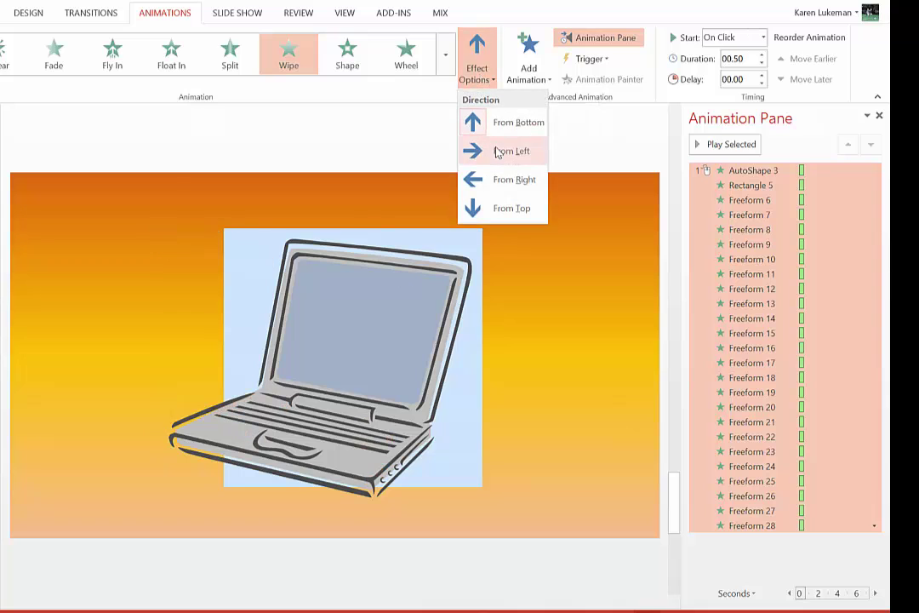
{"action": "left_click", "coordinate": [498, 151]}
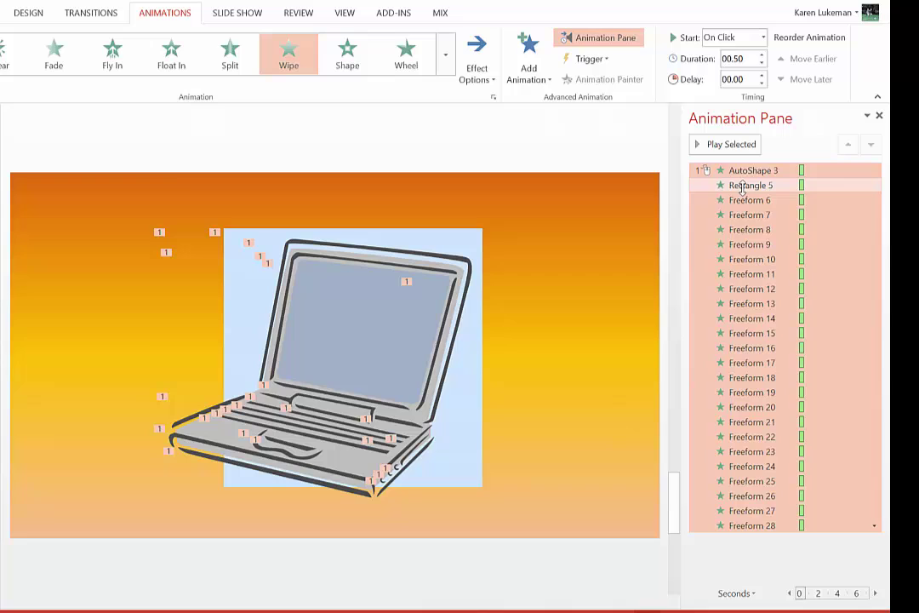
- Set the Rectangle 5 through Freeform 28 animations to a duration of 00.25 seconds and to start After Previous
{"action": "left_click", "coordinate": [744, 187]}
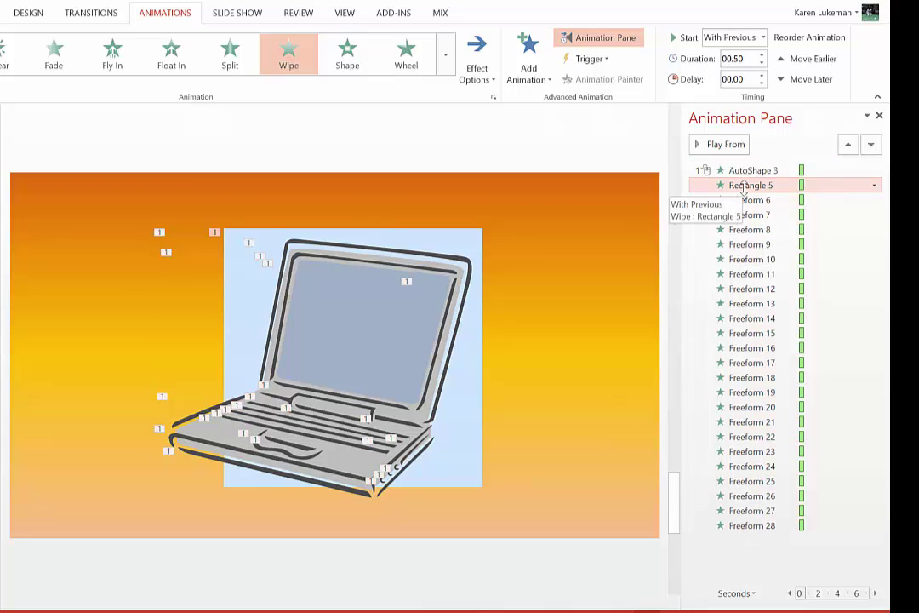
{"action": "left_click", "coordinate": [775, 526], "text": "shift"}
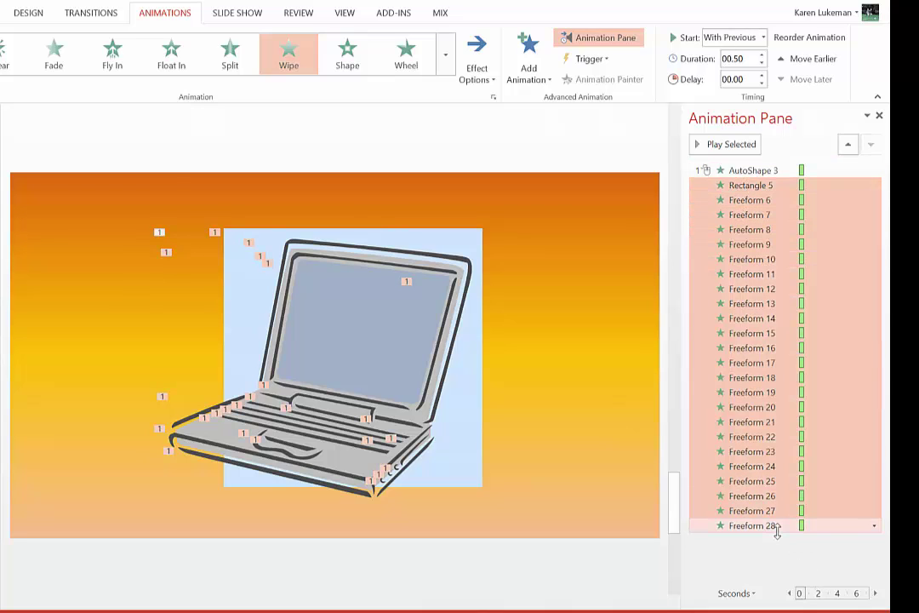
{"action": "right_click", "coordinate": [768, 185]}
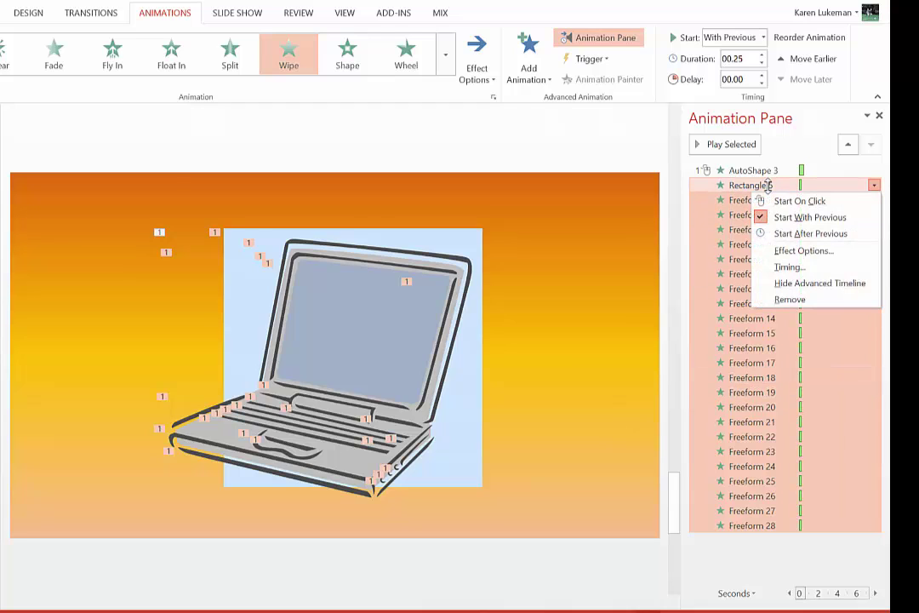
{"action": "left_click", "coordinate": [784, 235]}
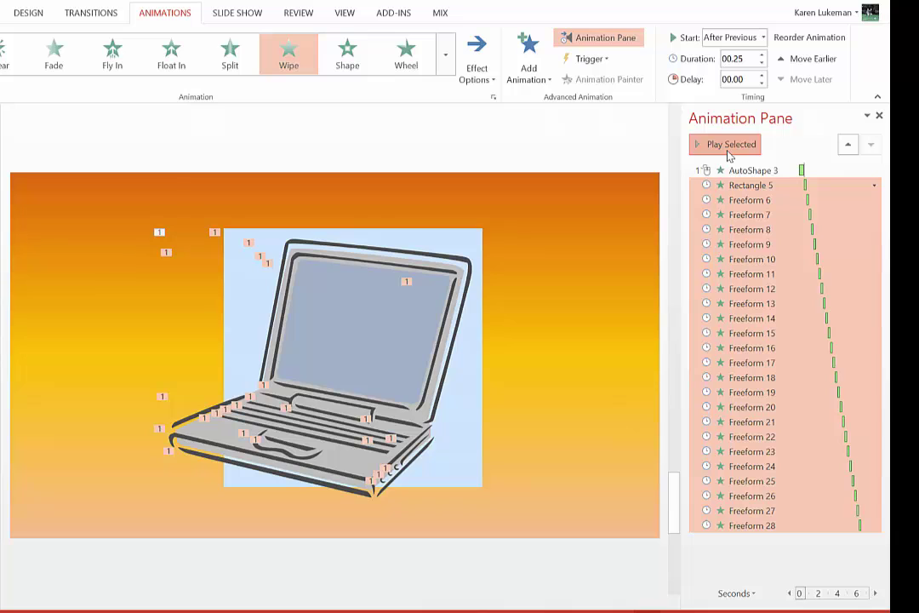
- Preview the selected laptop animations and go back to the title slide "Animating Images in PowerPoint"
{"action": "left_click", "coordinate": [729, 152]}
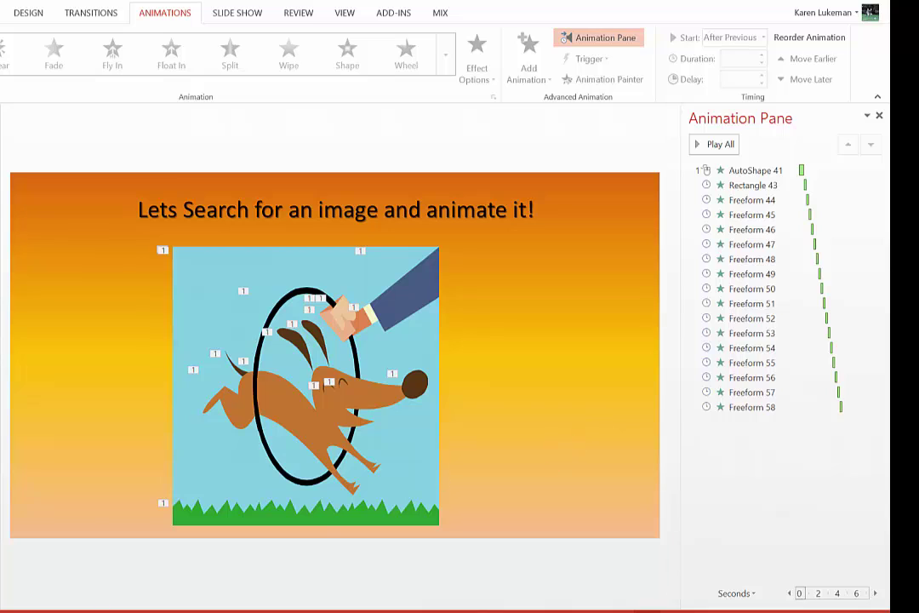
{"action": "key", "text": "Page_Up"}
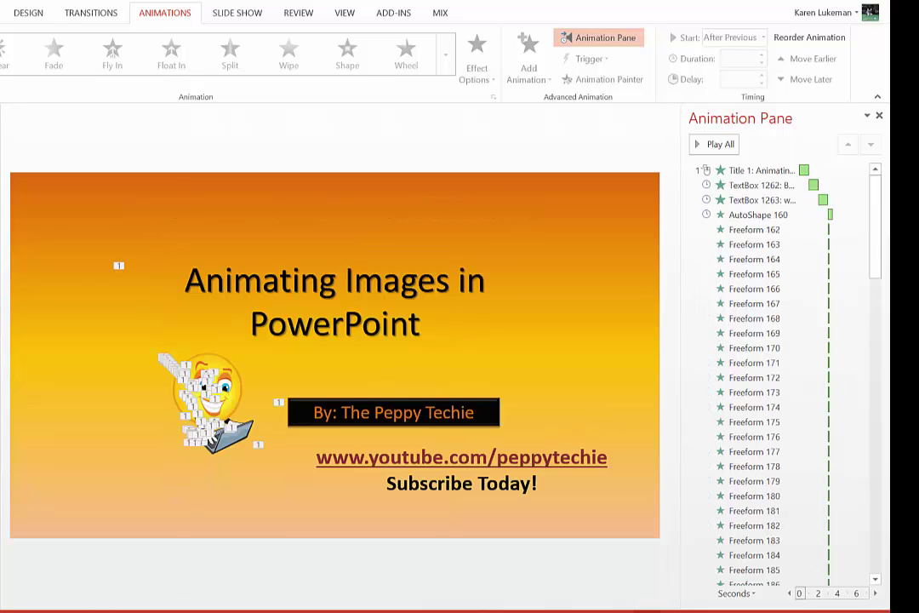